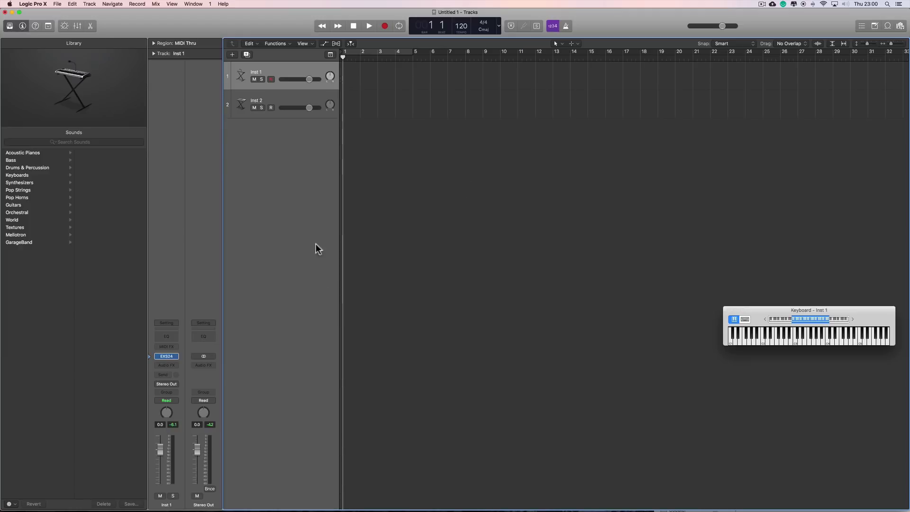
Open the EXS24 sampler on Inst 1 and its Instrument Editor.
click(168, 359)
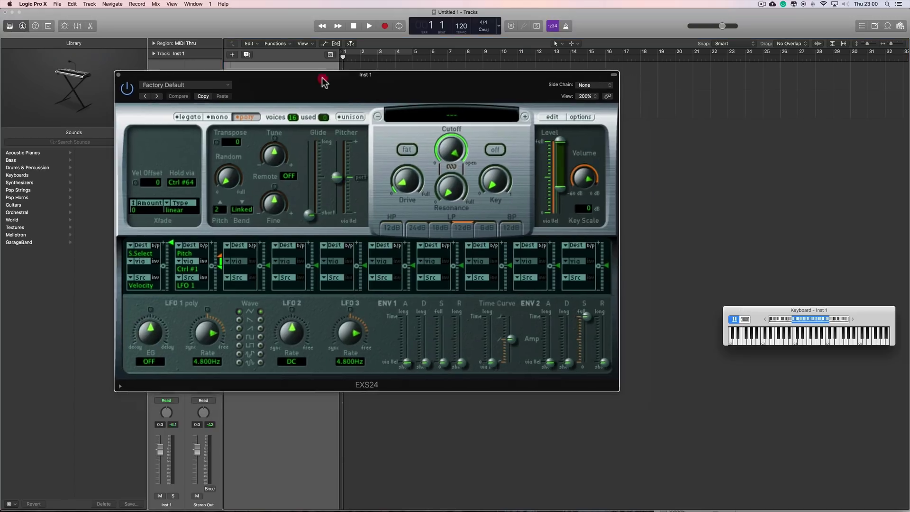
drag(398, 93, 272, 37)
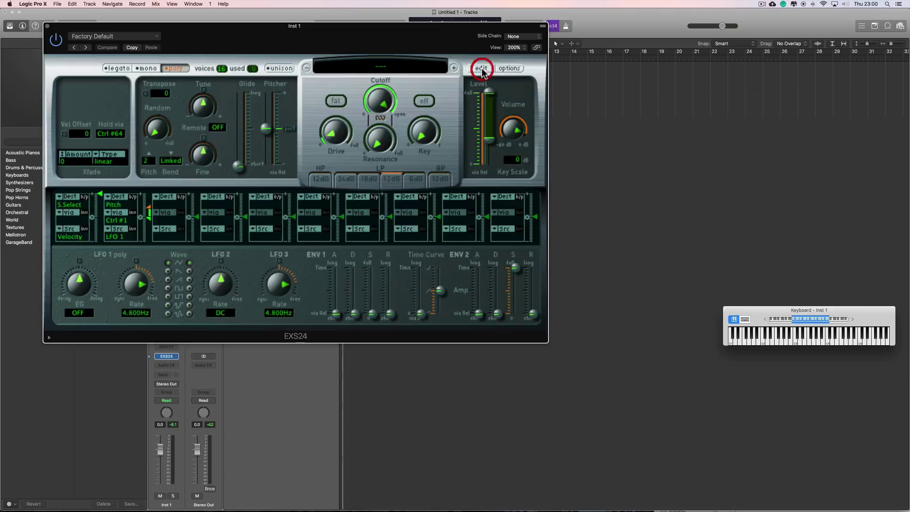
click(484, 68)
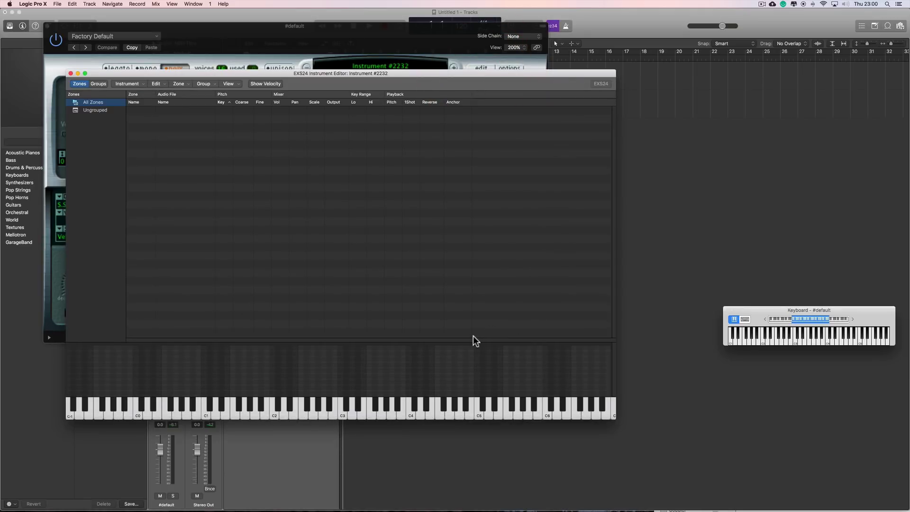
Add the VEH3 Synths Root C sample from Finder as a new zone.
key(super+Tab)
key(super+Tab)
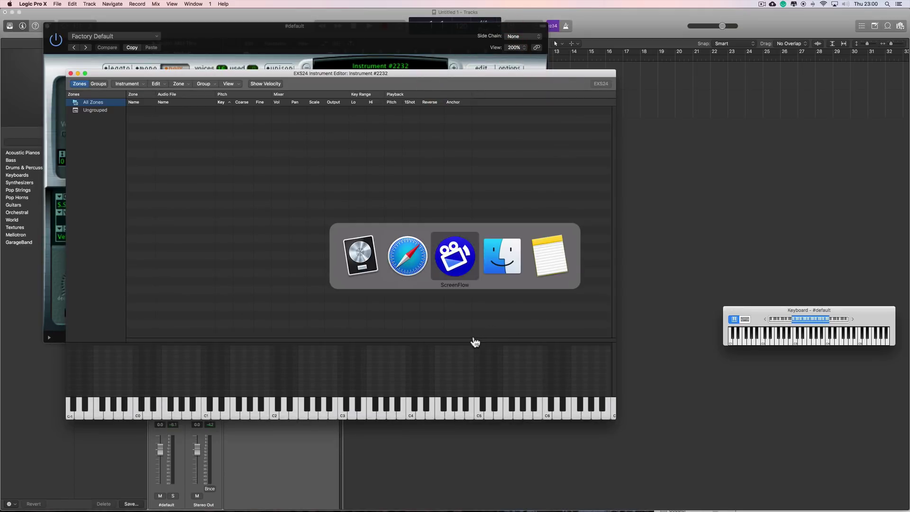
key(super+Tab)
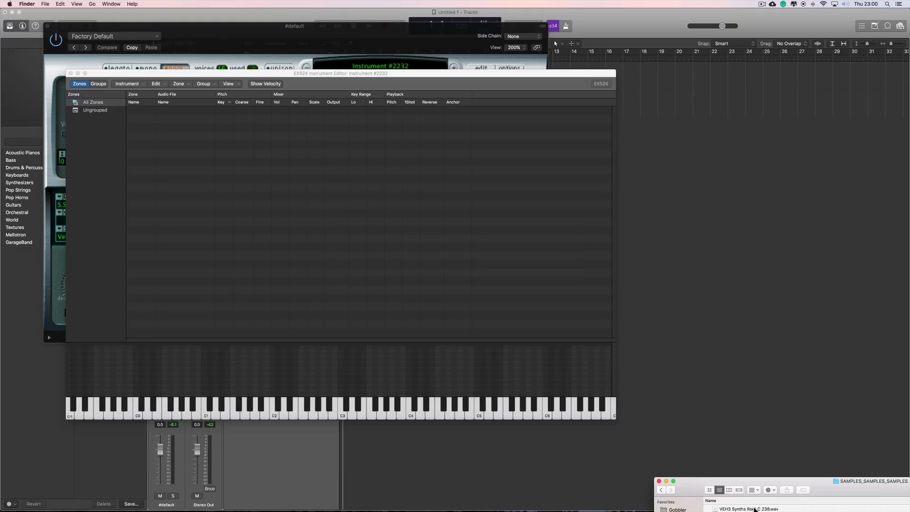
click(755, 510)
drag(757, 509, 343, 415)
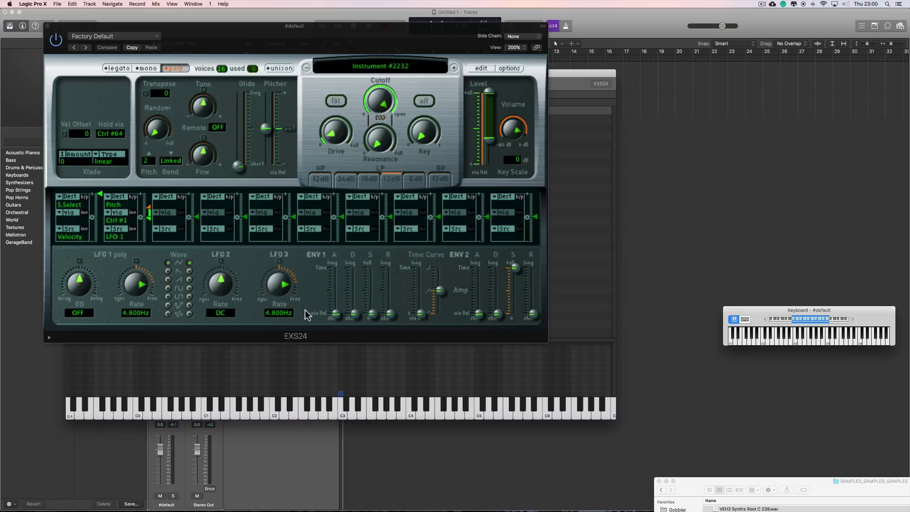
Stretch the zone's key range down to C0 and up to C6.
drag(71, 31, 739, 42)
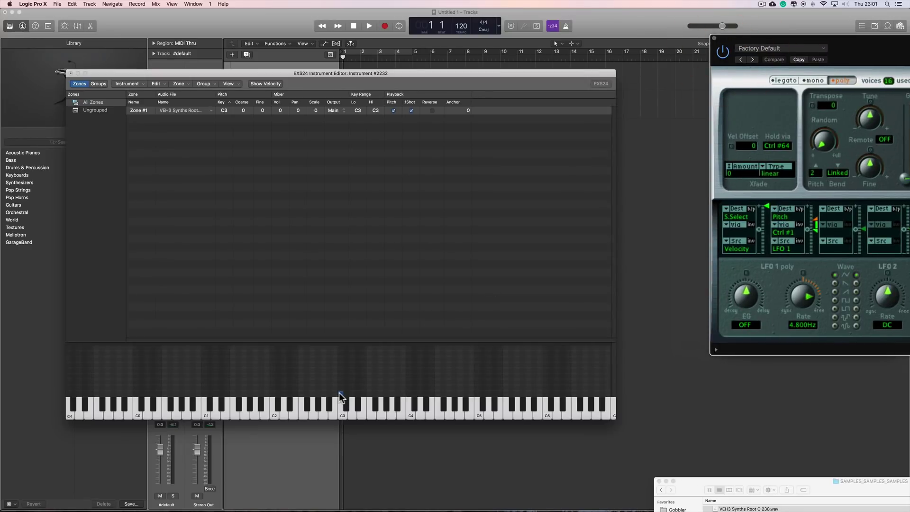
drag(340, 396, 136, 392)
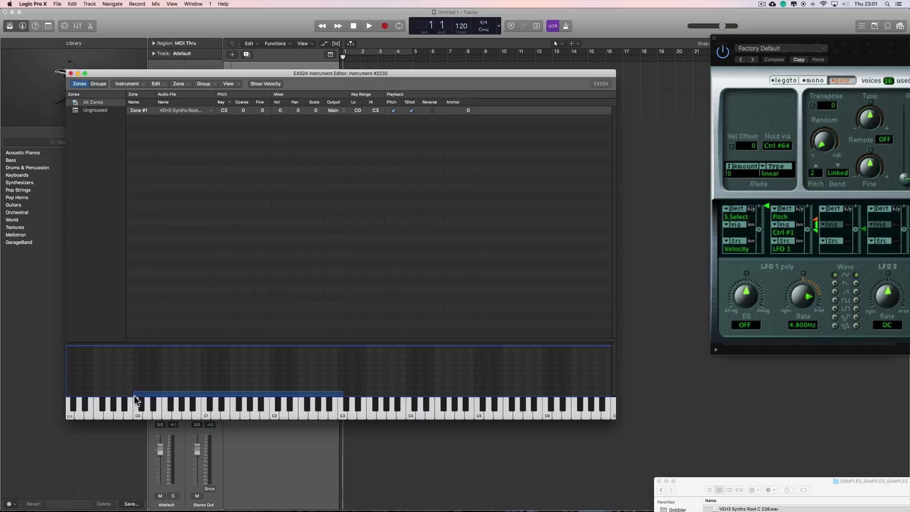
drag(343, 396, 561, 399)
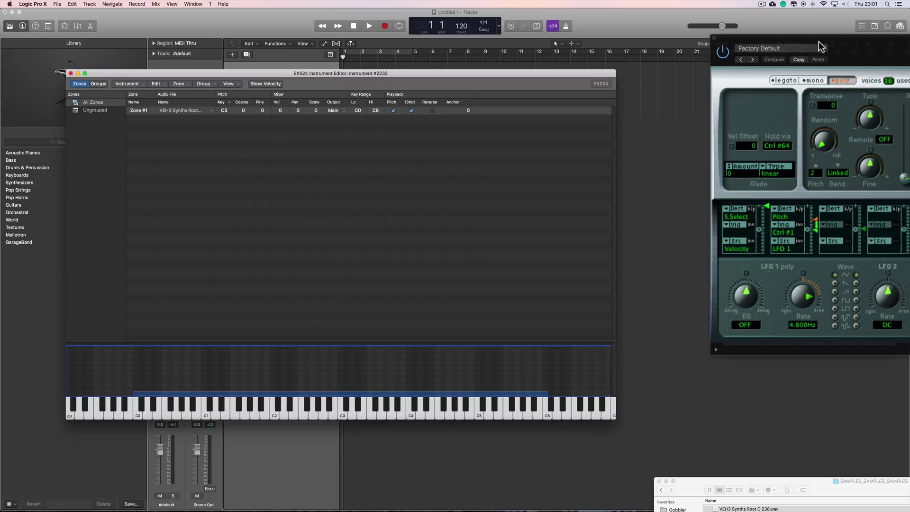
drag(821, 41, 681, 7)
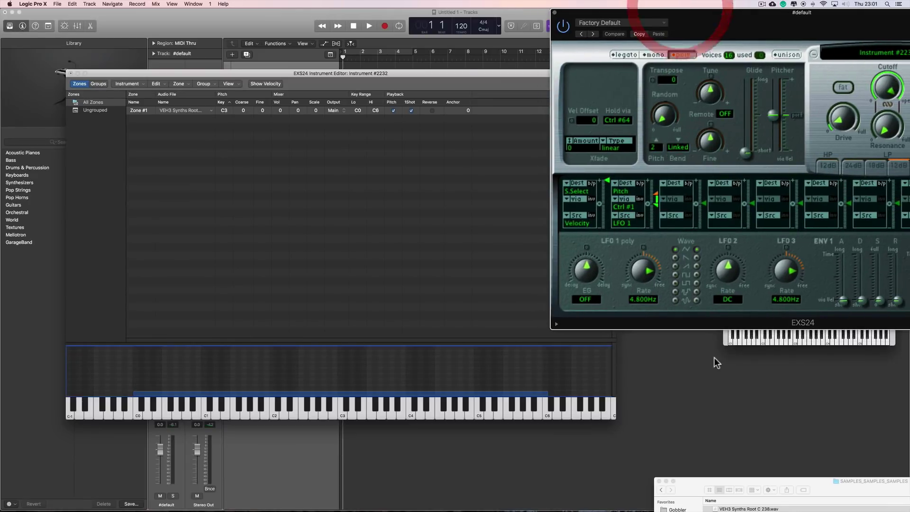
Audition the sample at C3 and on keys descending below it.
click(735, 338)
drag(709, 338, 688, 388)
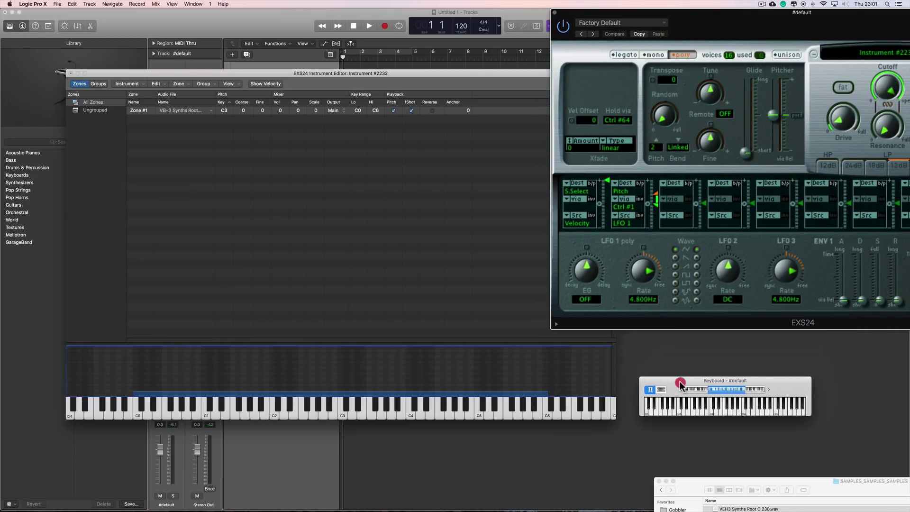
click(342, 415)
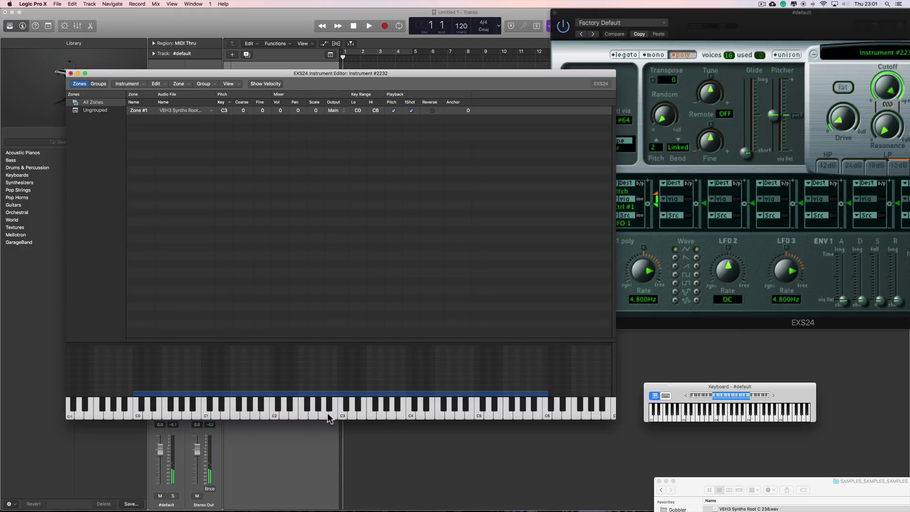
click(325, 414)
click(306, 418)
click(296, 413)
click(276, 414)
click(261, 414)
click(239, 416)
Audition the sample from C3 upward through C4 to C5.
click(345, 415)
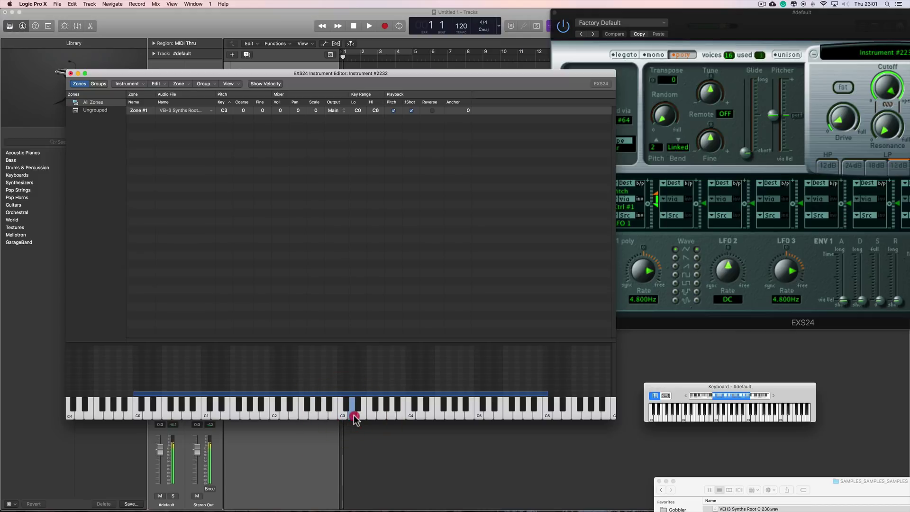
click(355, 415)
click(385, 415)
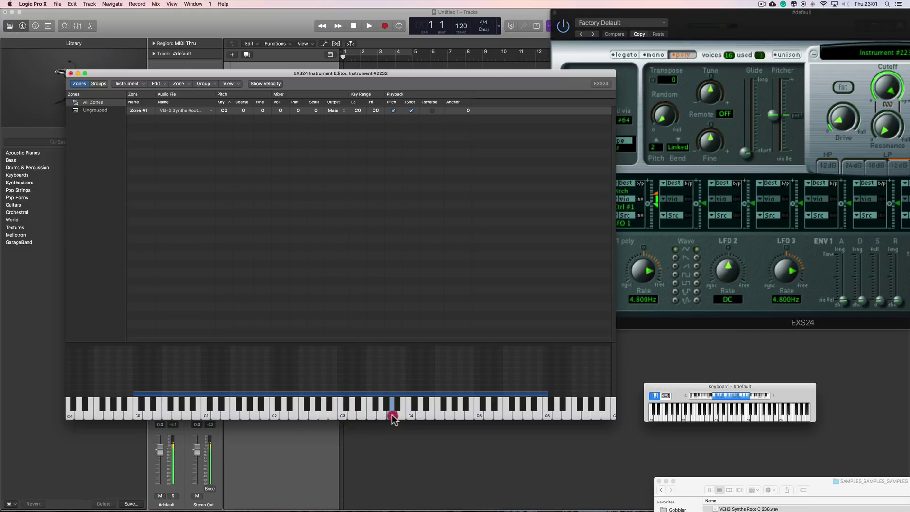
click(398, 415)
click(424, 414)
click(450, 417)
click(447, 414)
click(474, 414)
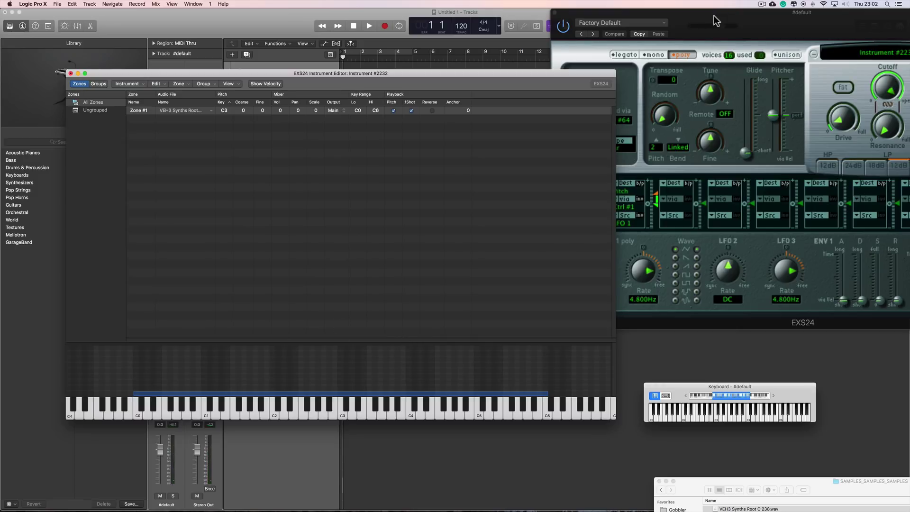
Close the EXS24 plug-in and Instrument Editor, choosing Don't Save.
drag(718, 42, 535, 45)
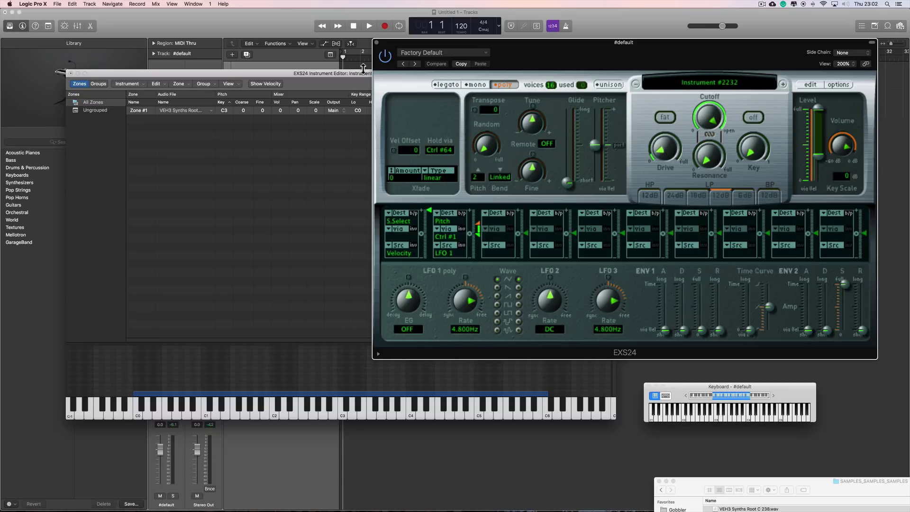
click(378, 45)
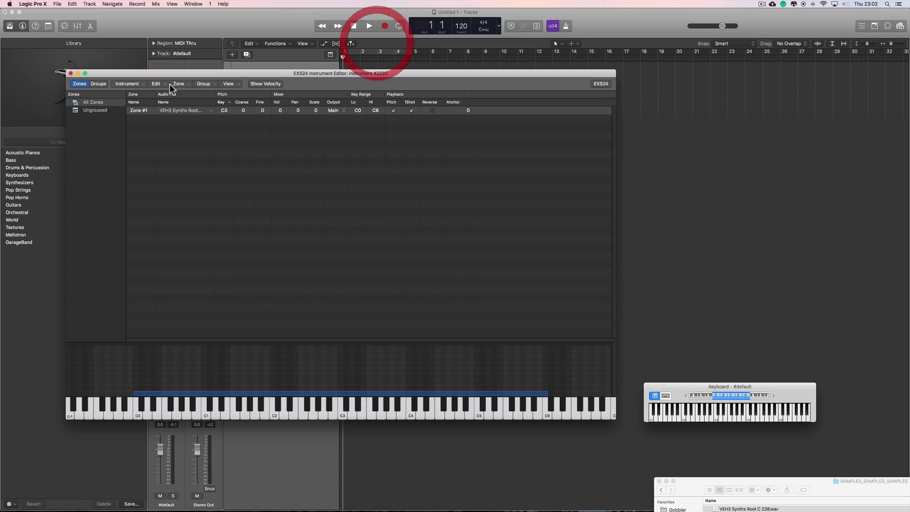
click(70, 73)
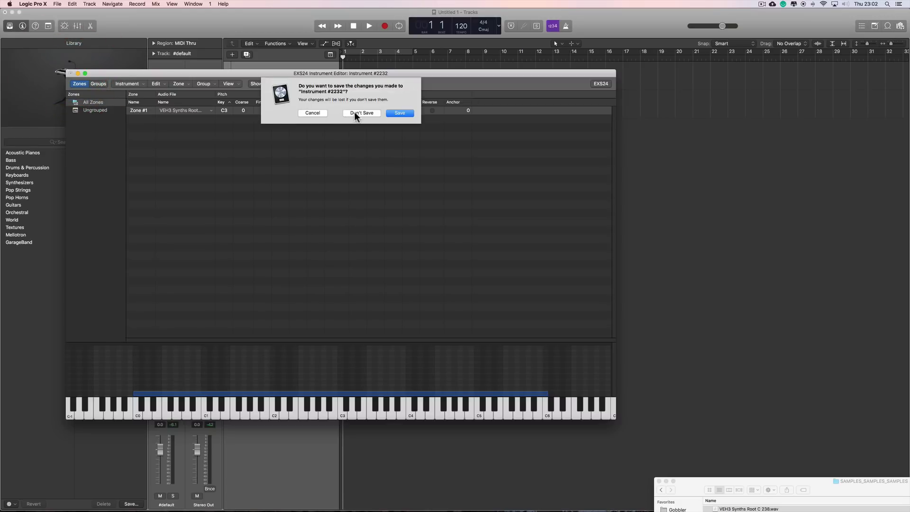
click(355, 112)
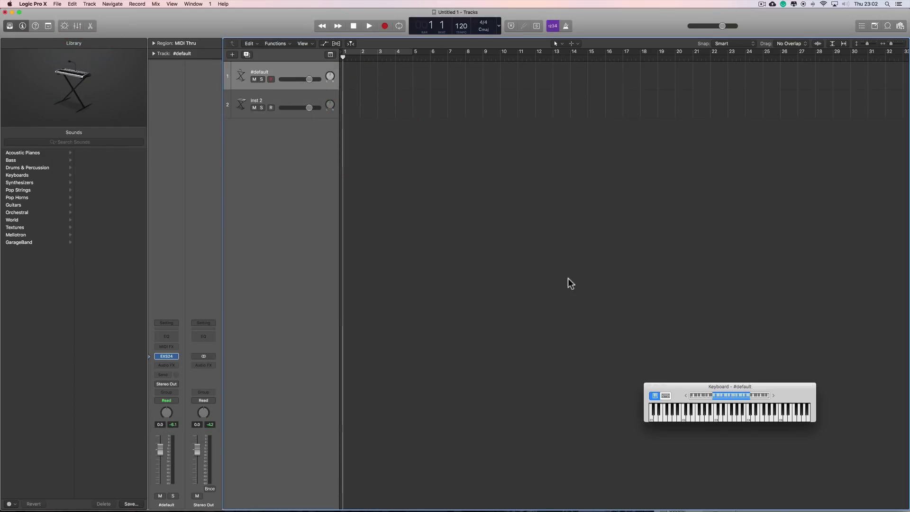
Load Alchemy (Stereo) on Inst 2 and play a note to hear it.
click(282, 98)
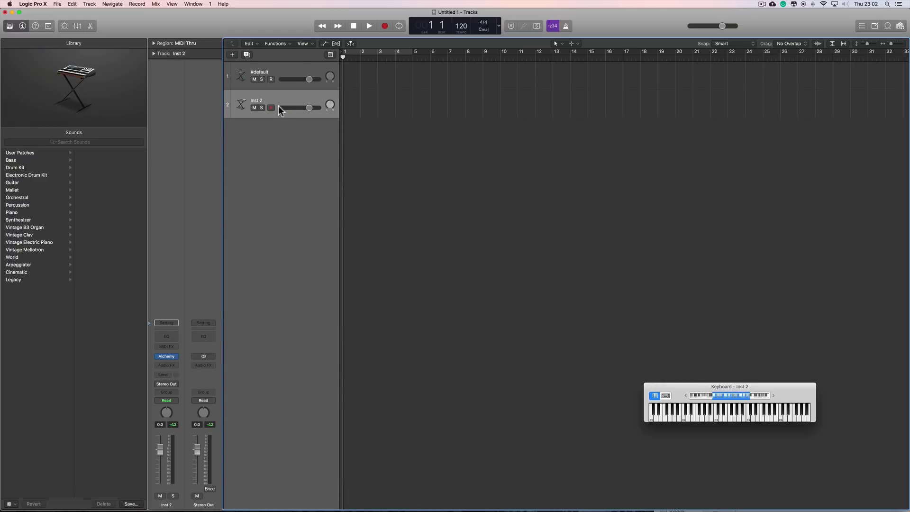
click(175, 357)
mouse_move(180, 357)
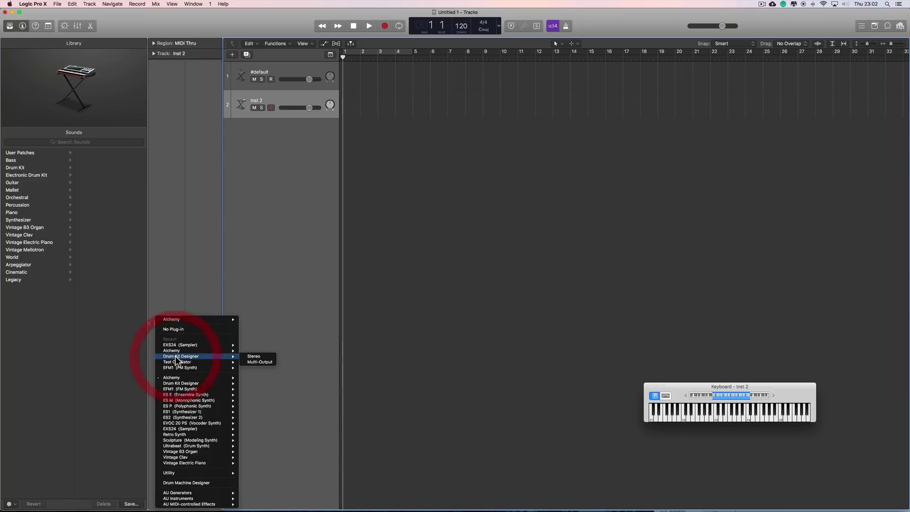
click(254, 350)
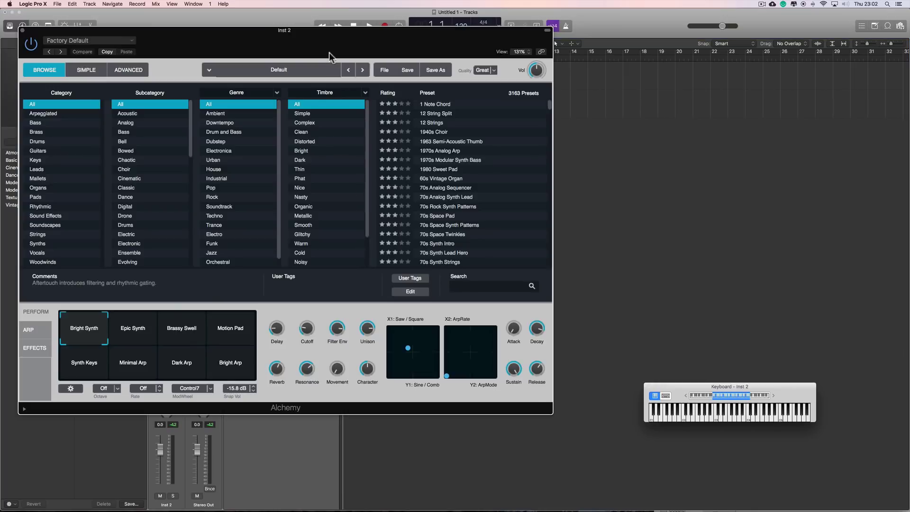
drag(329, 34, 365, 24)
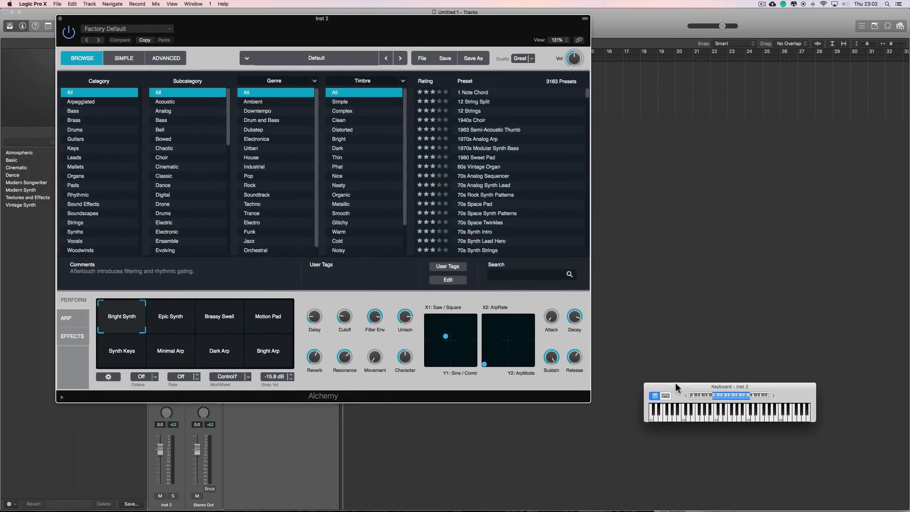
drag(676, 385, 666, 364)
click(712, 391)
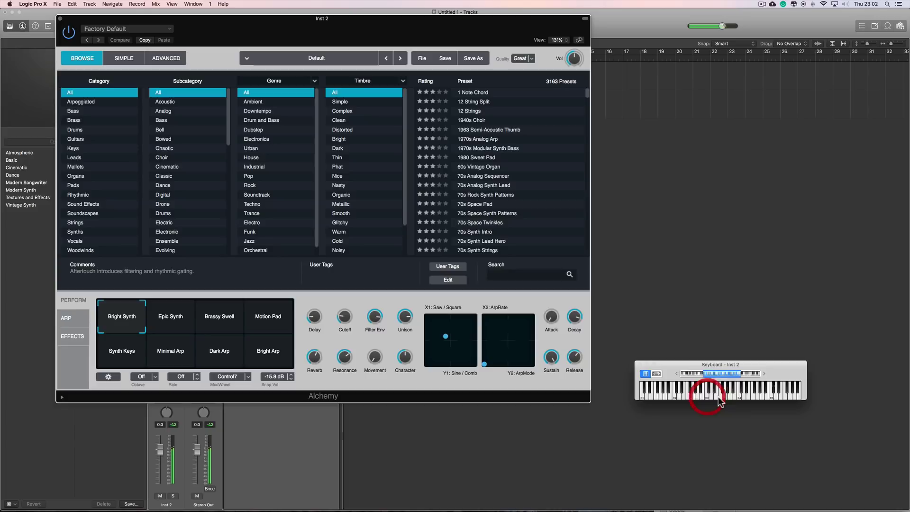
Bring Alchemy forward and switch it to the Advanced editing view.
click(732, 394)
click(349, 30)
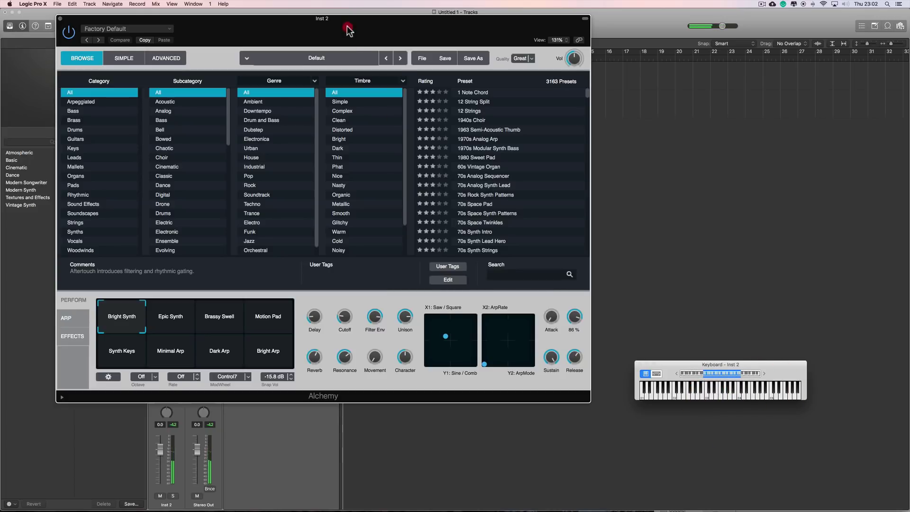
drag(348, 30, 352, 52)
click(165, 79)
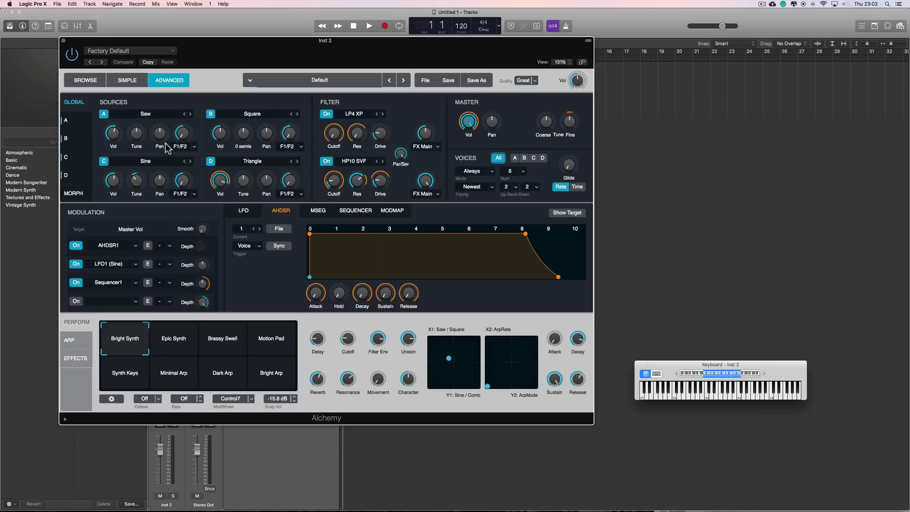
click(147, 113)
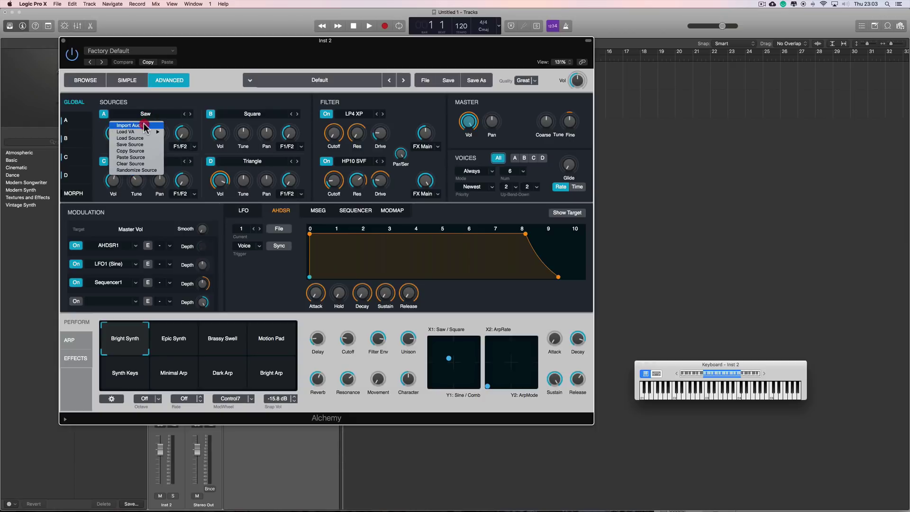
click(144, 126)
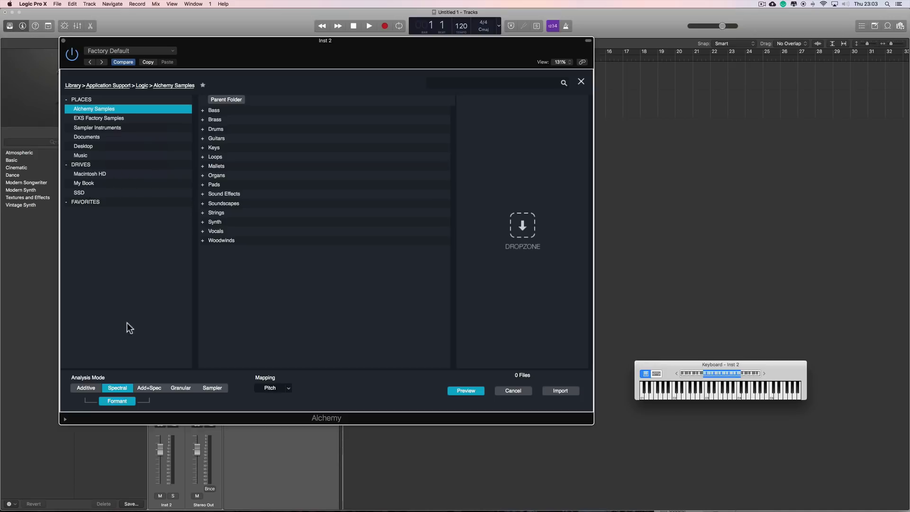
click(117, 388)
click(121, 389)
Replace source A's saw with VEH3 Synths Root C 238.wav from Finder.
click(512, 390)
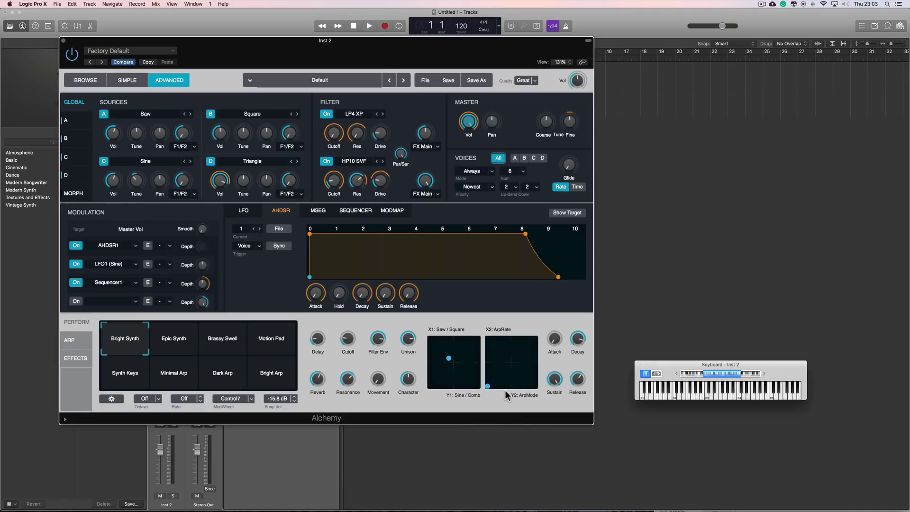
key(super+Tab)
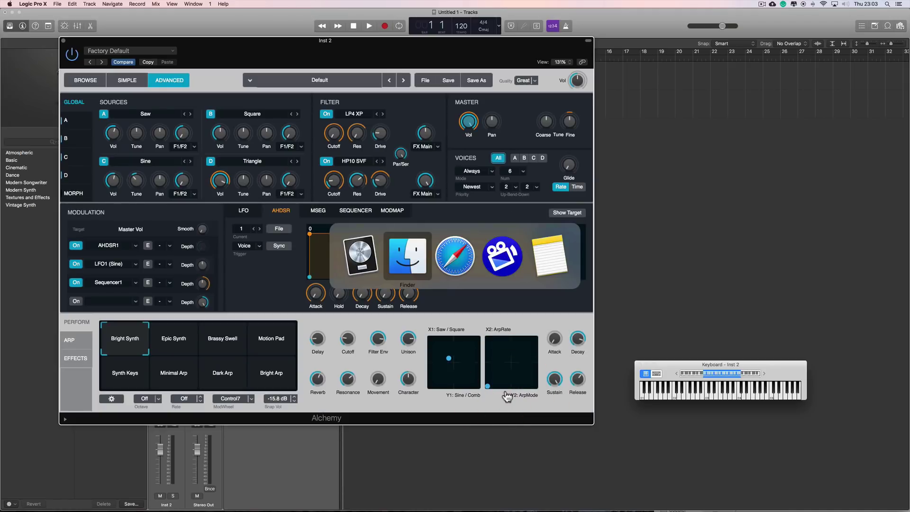
key(super+Tab)
drag(759, 509, 147, 115)
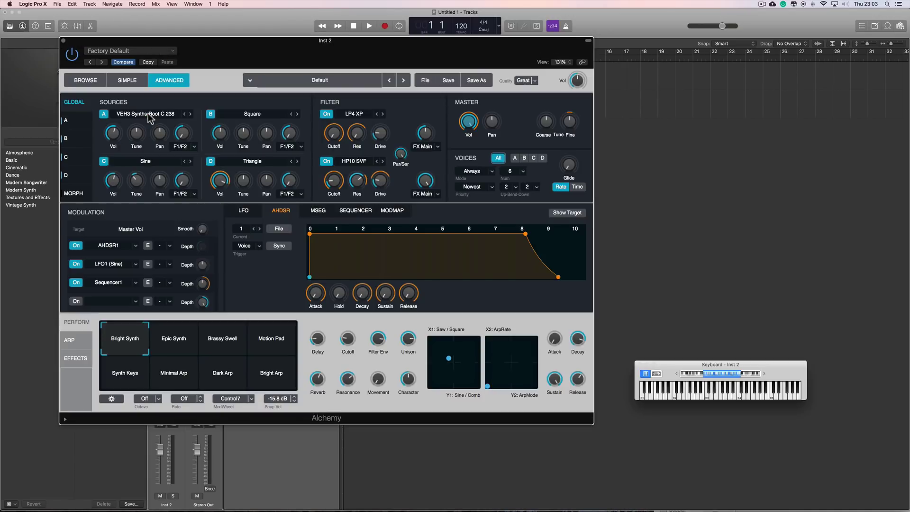
Turn off Alchemy sources B and C.
click(211, 114)
click(103, 161)
drag(688, 365, 500, 320)
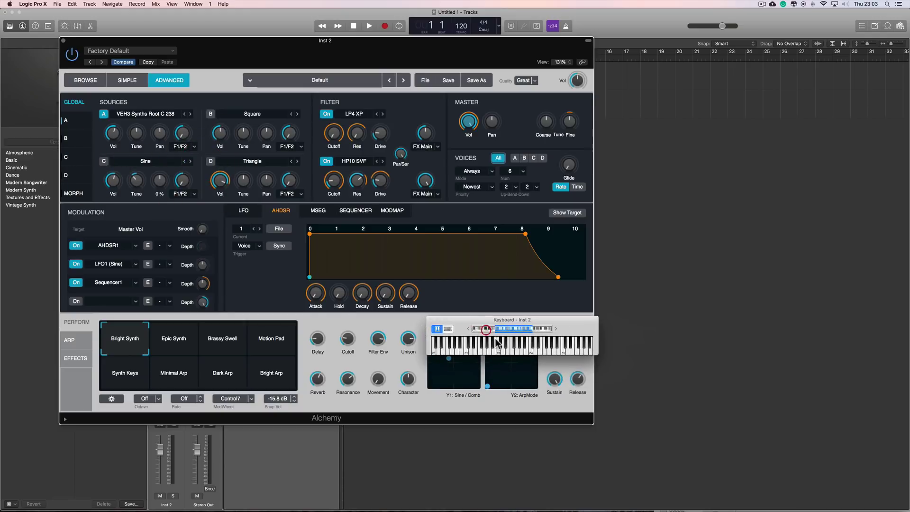
Play a note, move the keyboard off the pads, and show Output Vol modulation.
click(500, 349)
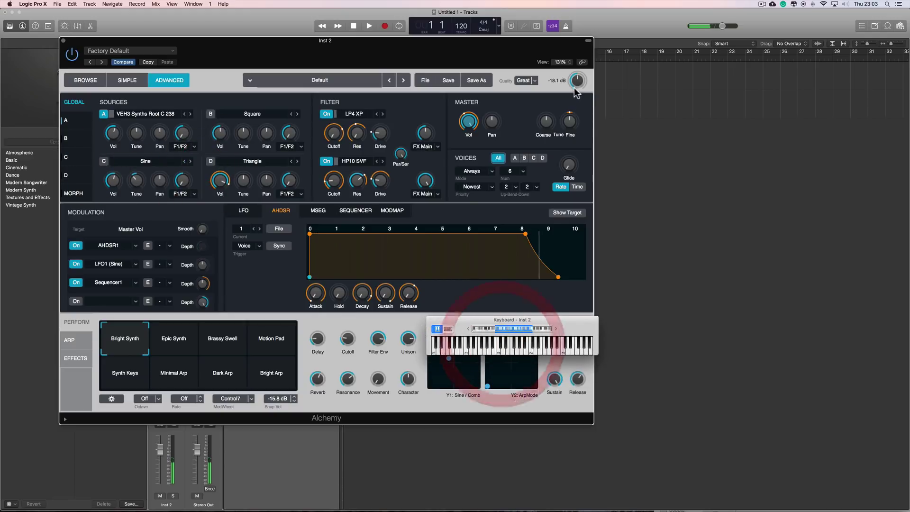
drag(513, 320, 681, 325)
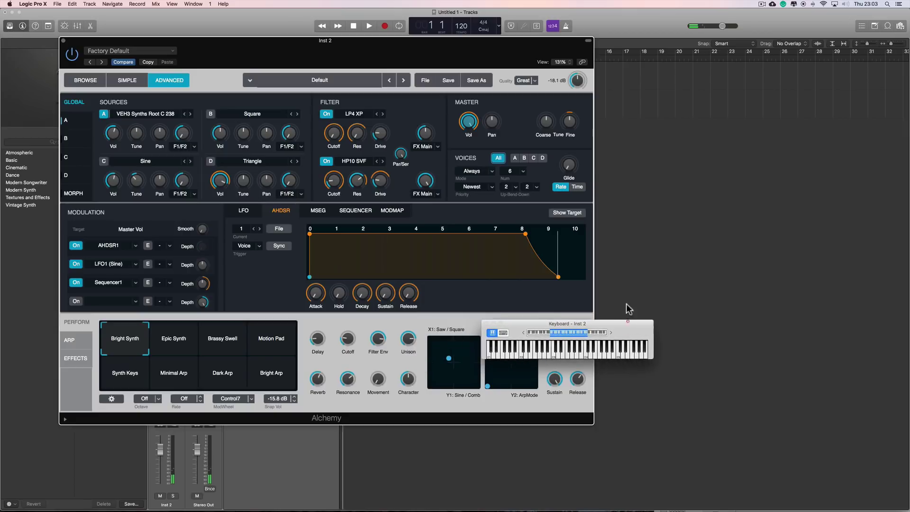
click(577, 80)
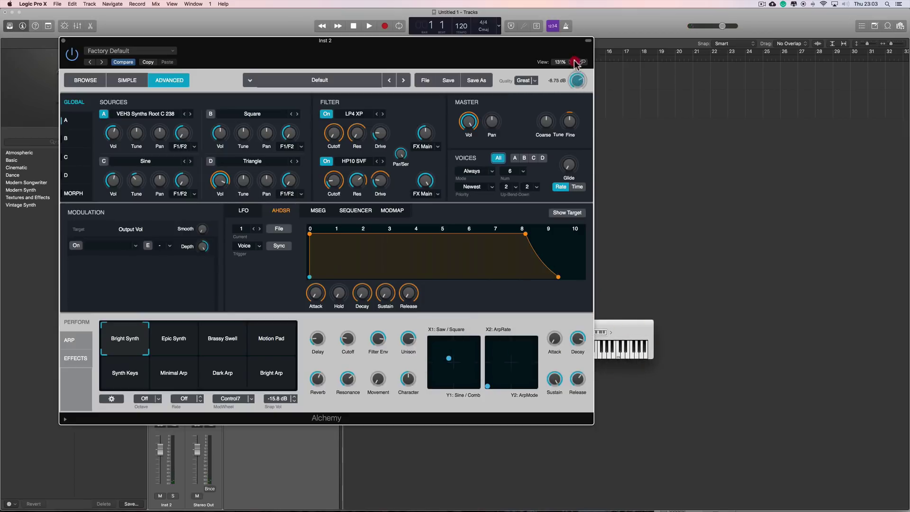
Move the keyboard over the Perform area and play notes descending to low keys.
click(605, 328)
drag(605, 329, 555, 348)
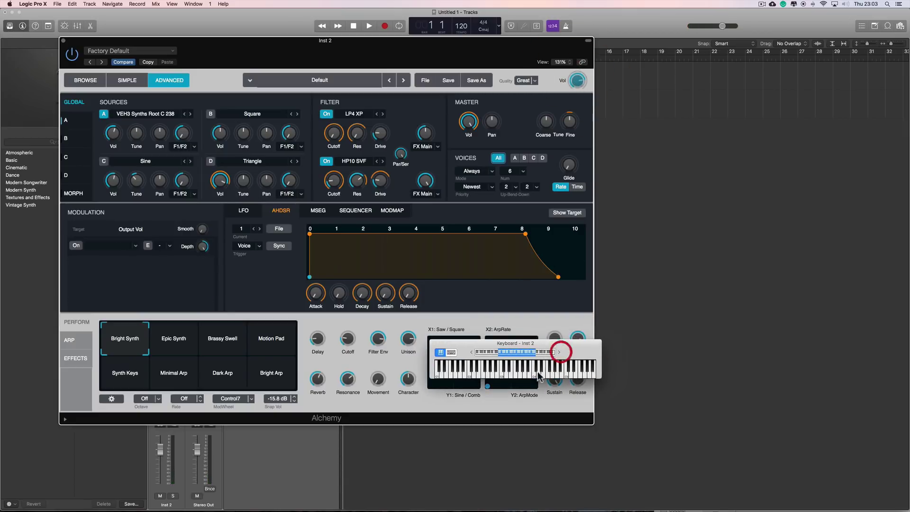
click(504, 376)
click(500, 374)
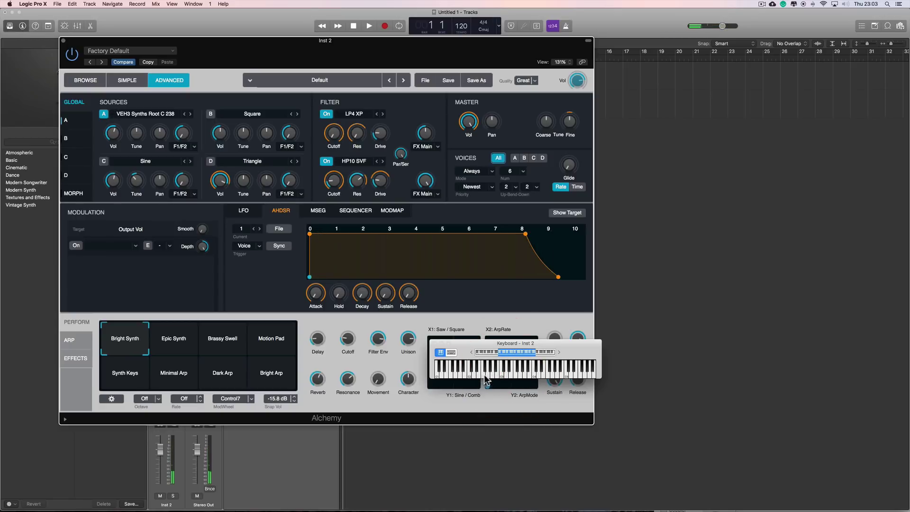
click(492, 374)
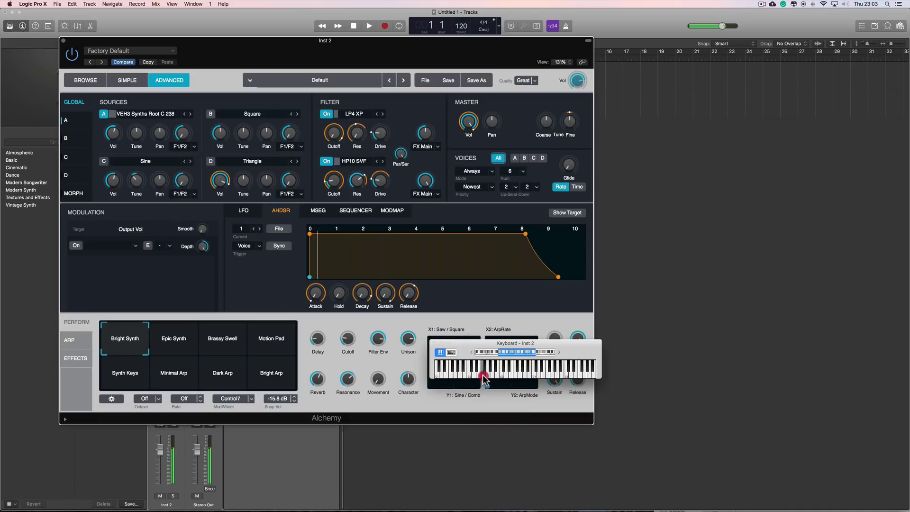
click(478, 377)
click(472, 376)
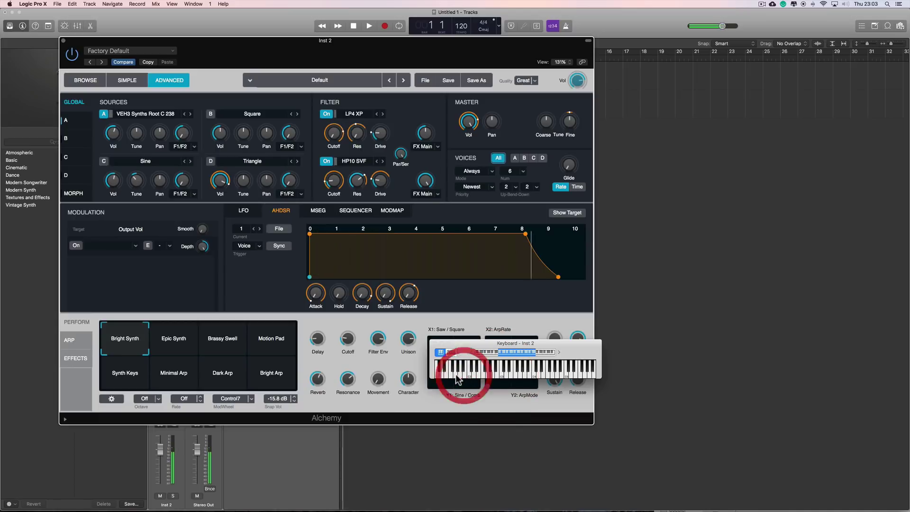
click(457, 377)
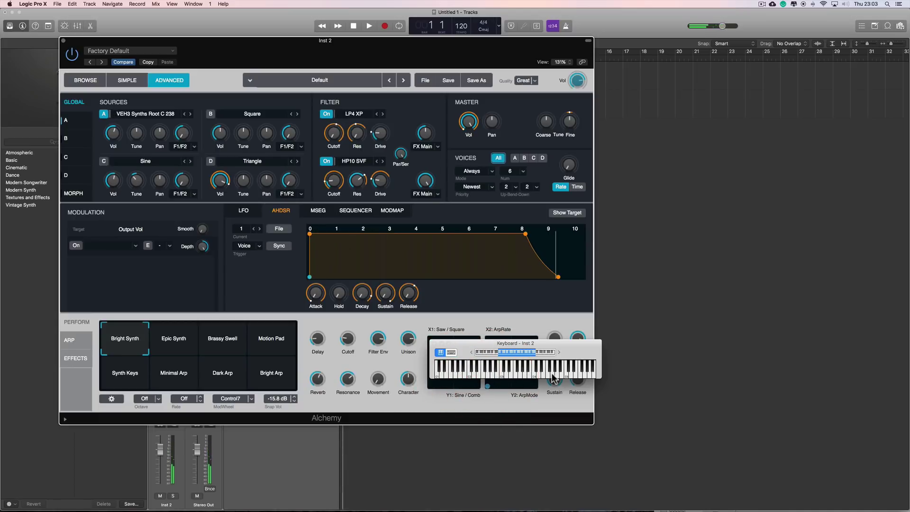
Play notes rising from the middle range to high keys and back down.
click(503, 373)
click(509, 373)
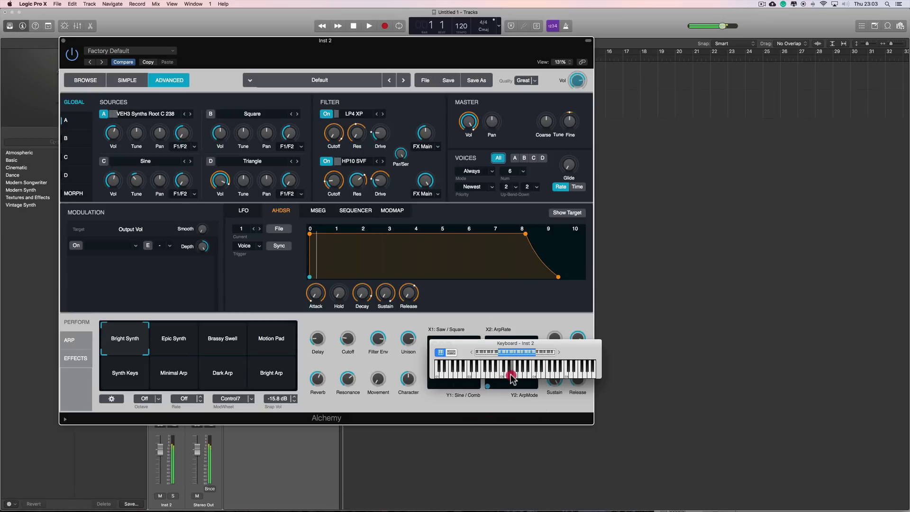
click(512, 373)
click(520, 374)
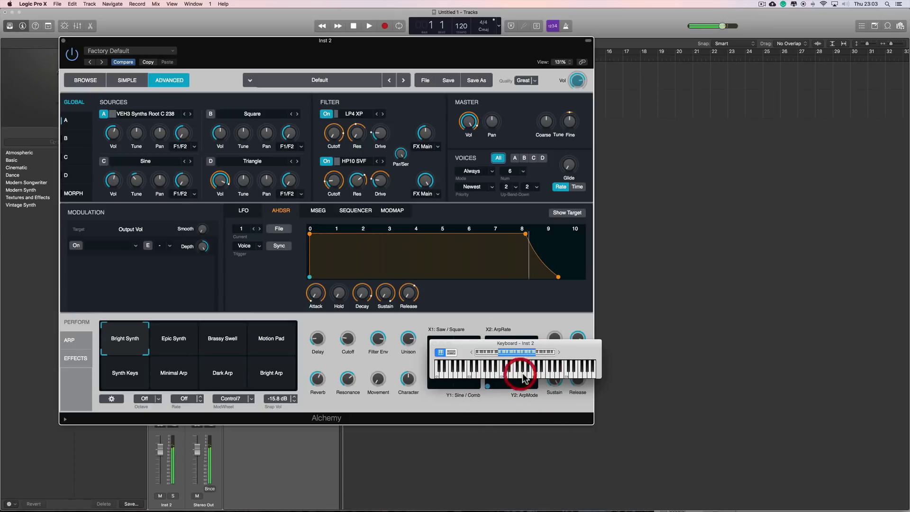
click(524, 374)
click(531, 375)
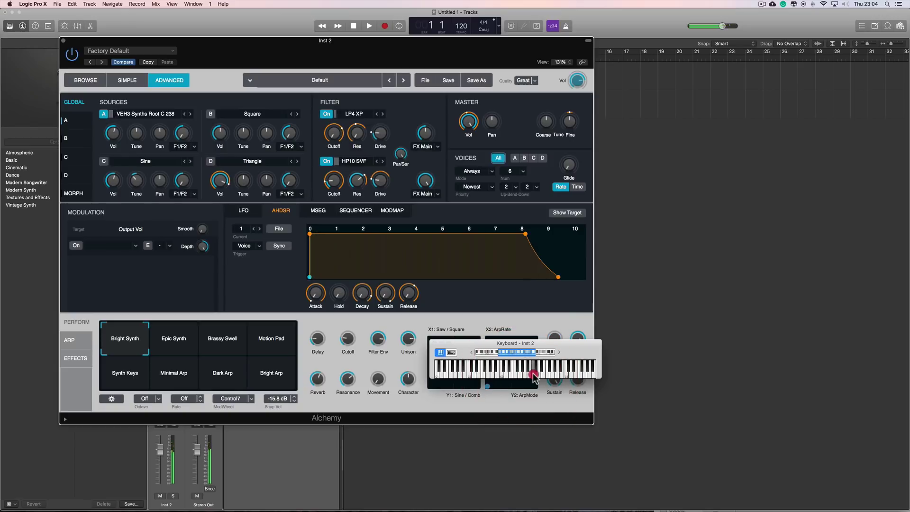
click(537, 374)
click(551, 373)
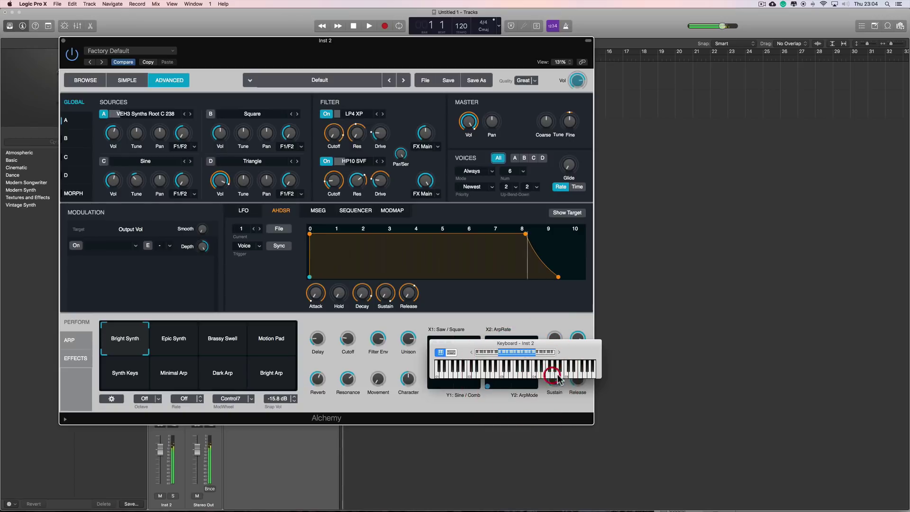
click(559, 373)
click(568, 376)
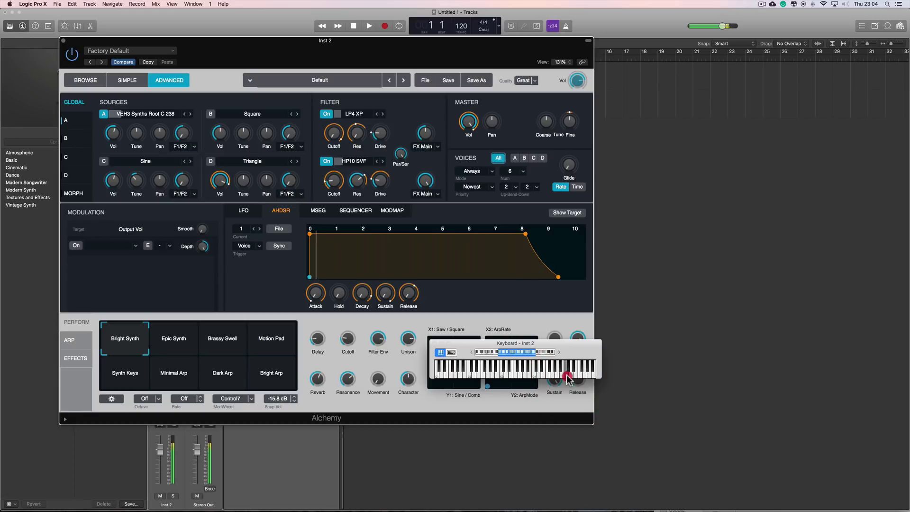
click(567, 376)
click(564, 377)
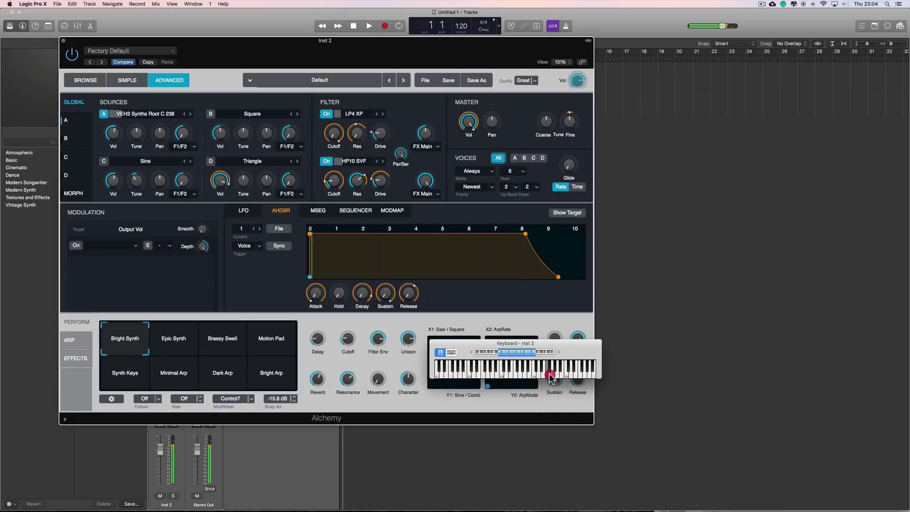
click(552, 375)
click(531, 374)
click(524, 376)
click(554, 374)
click(507, 376)
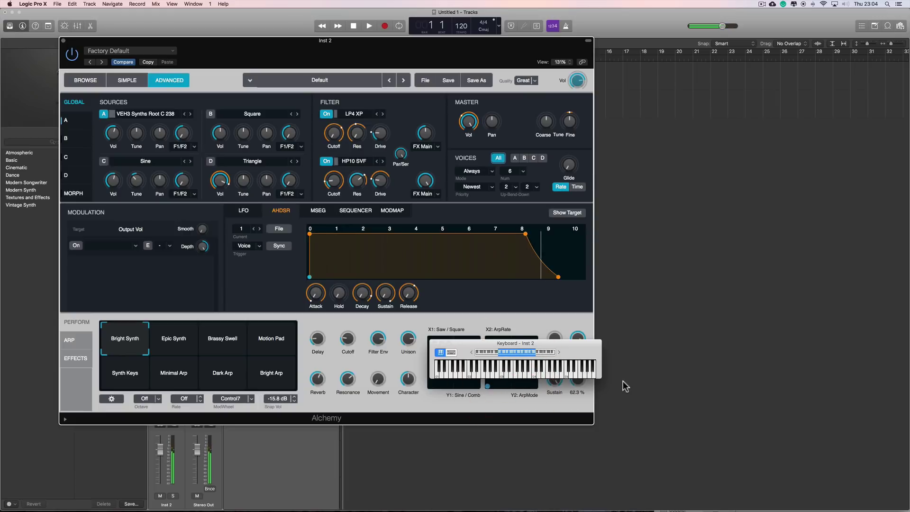
Move the keyboard right off Alchemy and reposition the Alchemy window up and left.
mouse_move(478, 344)
mouse_down()
mouse_move(675, 338)
mouse_move(691, 276)
mouse_up()
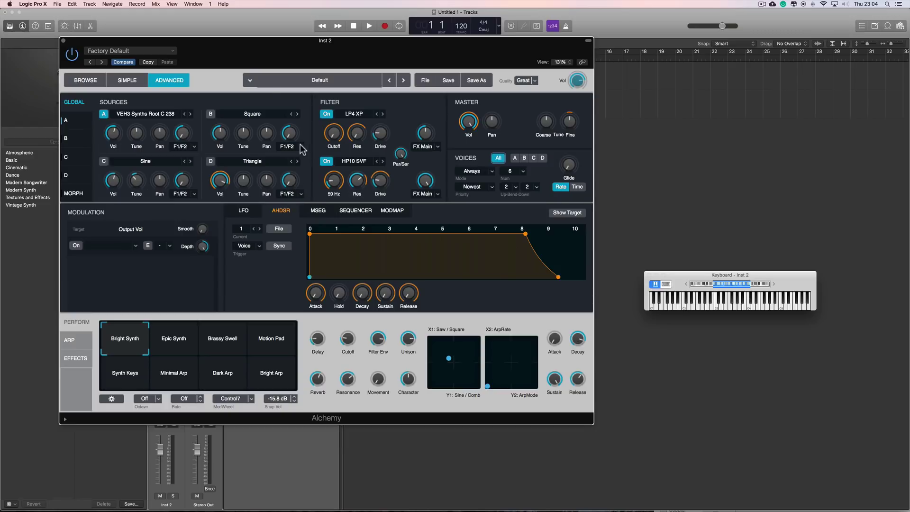
mouse_move(259, 51)
mouse_down()
mouse_move(438, 85)
mouse_move(475, 112)
mouse_up()
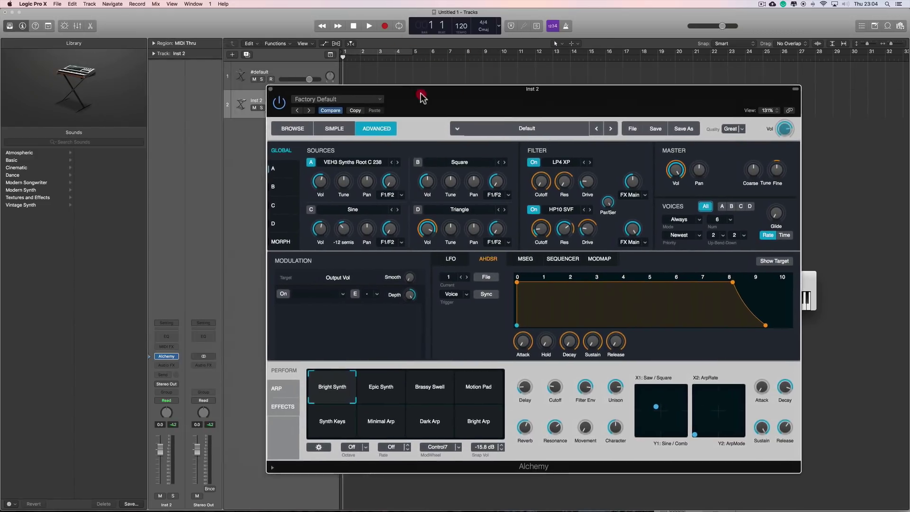
drag(377, 108, 379, 137)
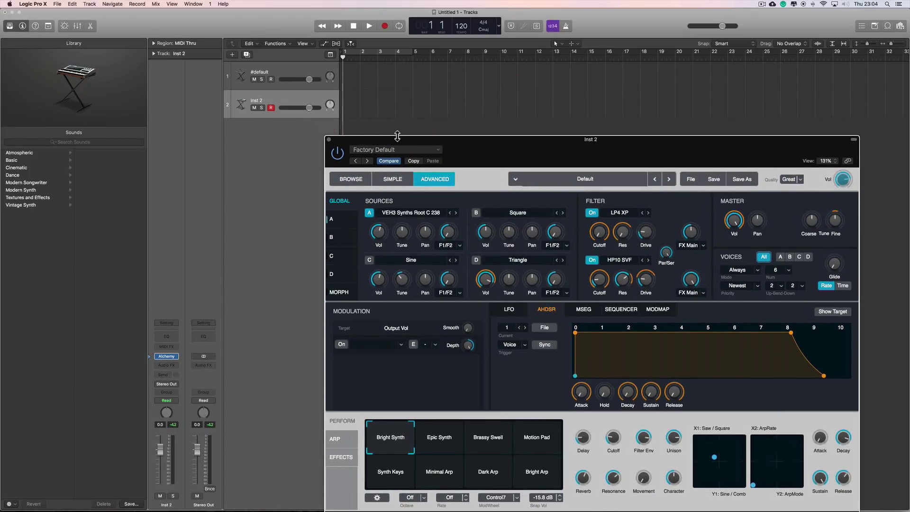
drag(395, 141, 251, 75)
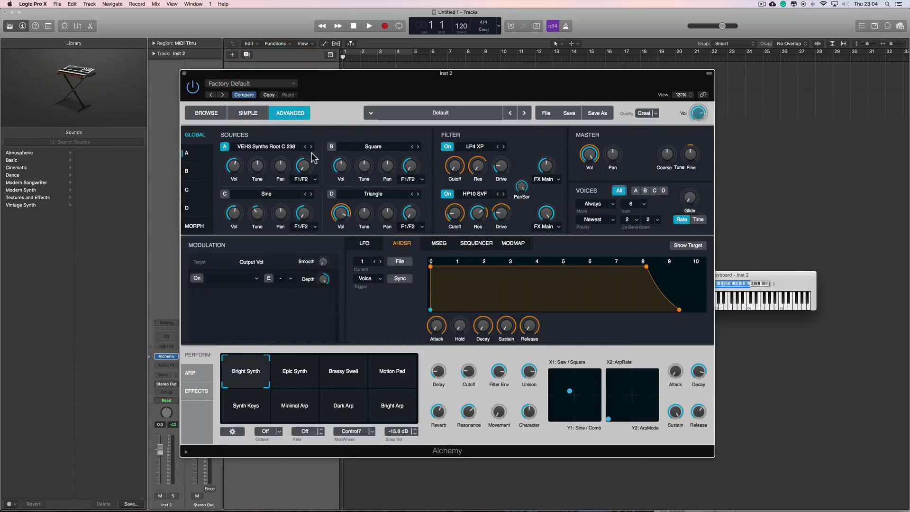
drag(346, 86, 322, 83)
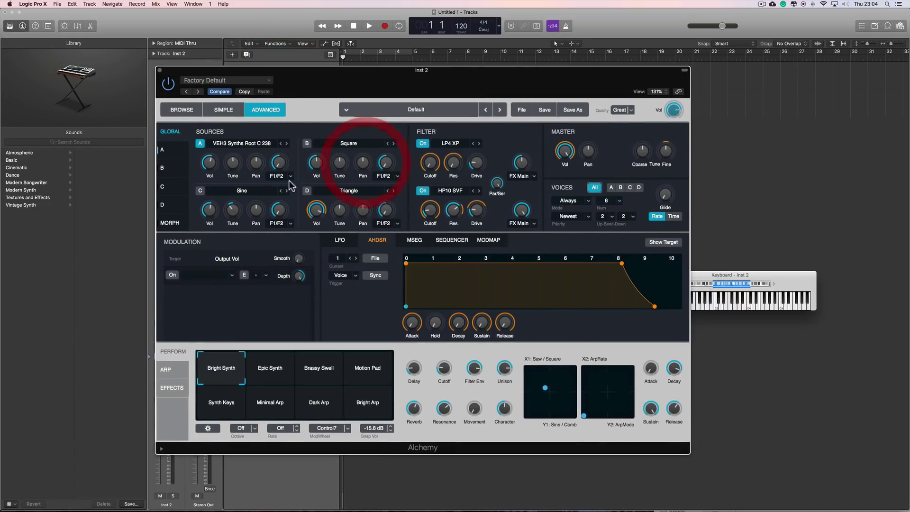